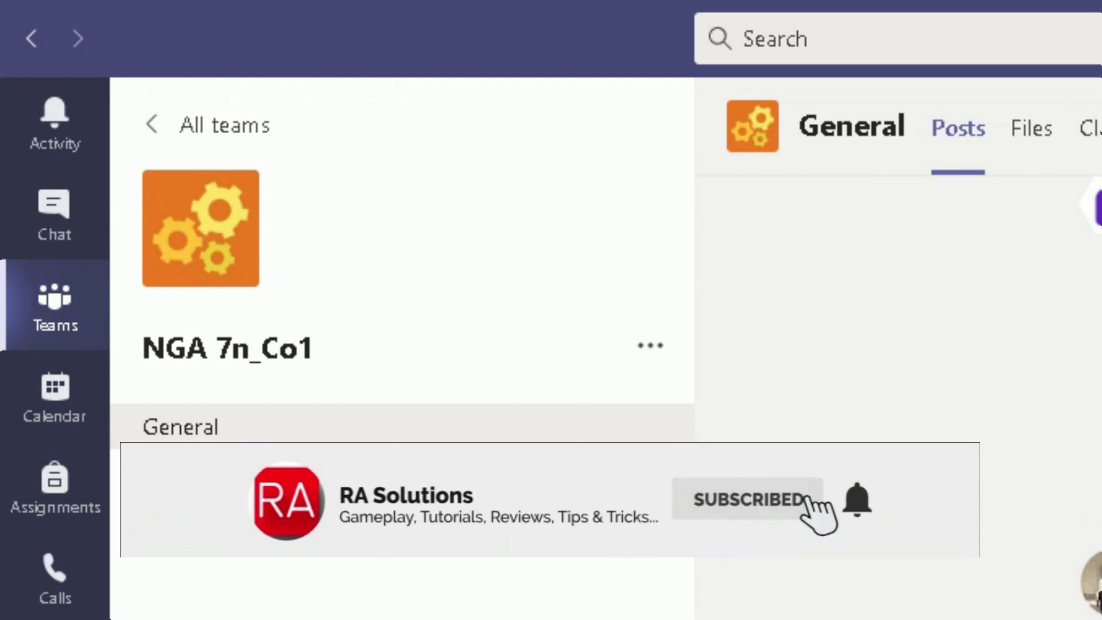
Open the NGA 7n_Co1 team from the list of all teams and start a meeting in its General channel
left_click(224, 122)
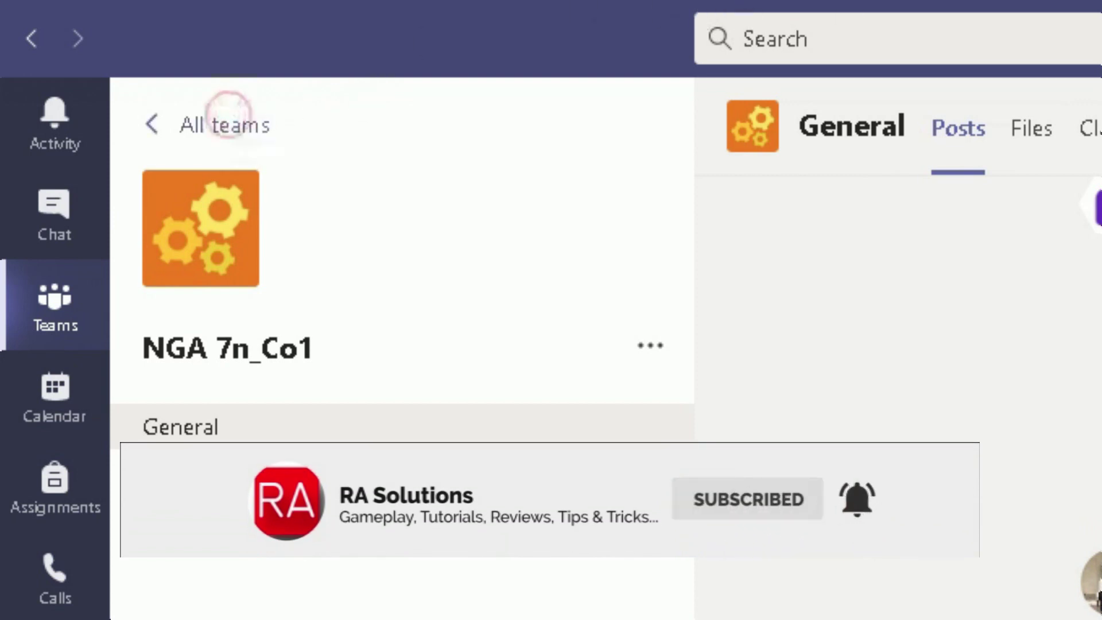
scroll(689, 215, "down", 3)
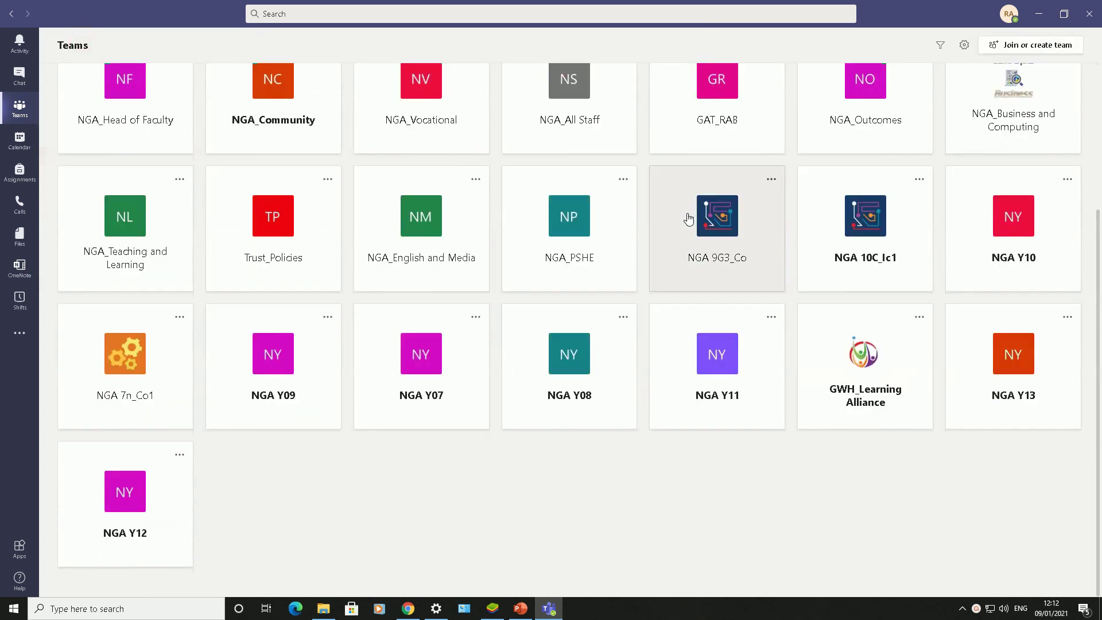
left_click(171, 400)
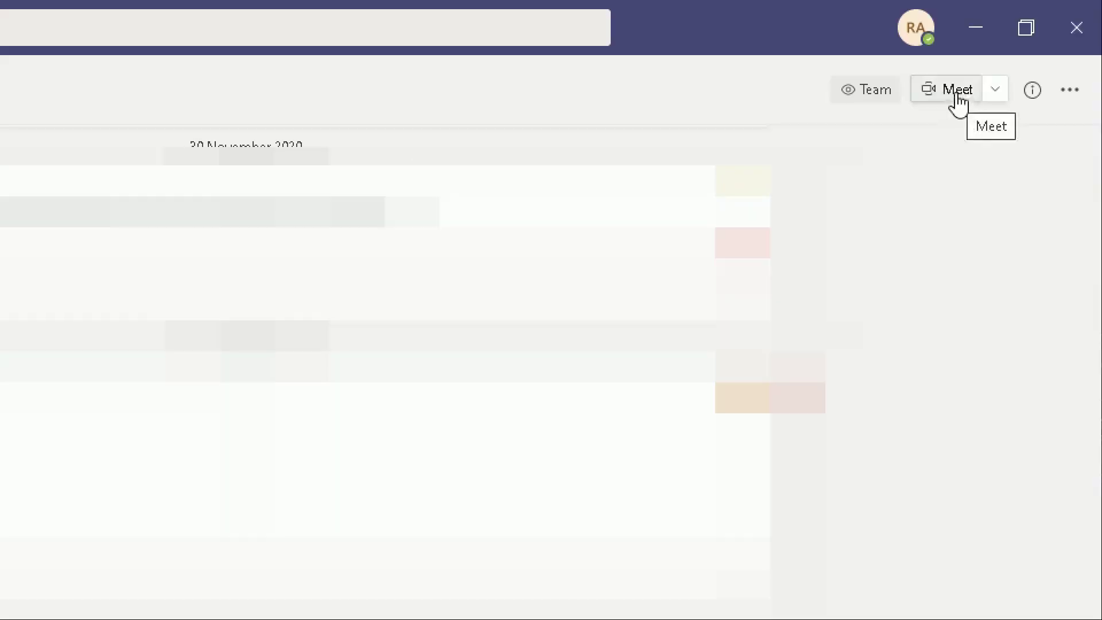
left_click(957, 95)
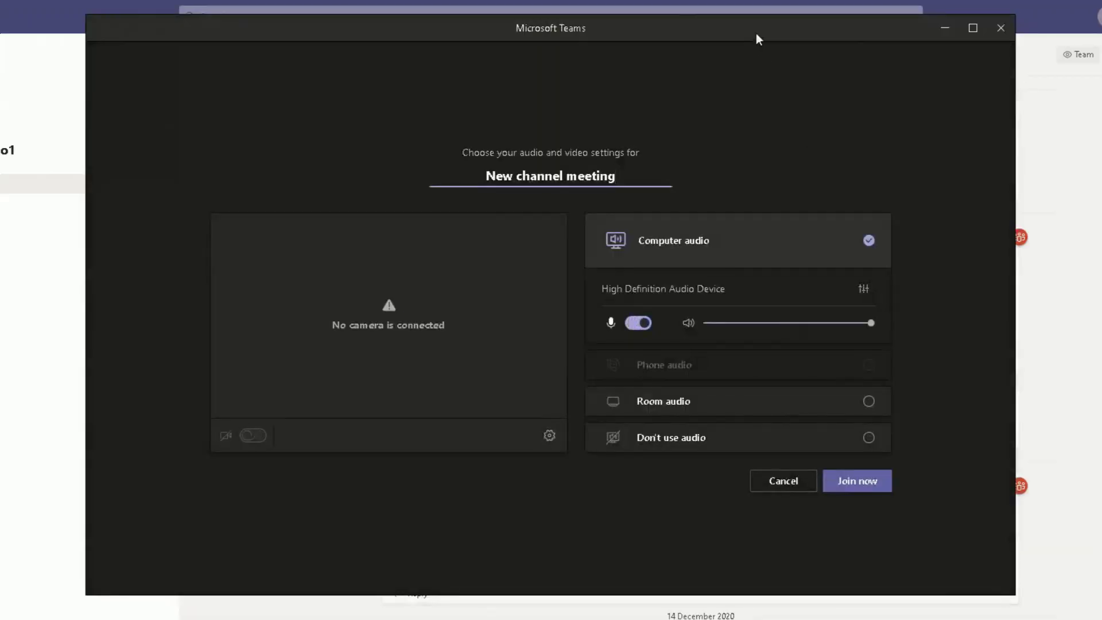
Name the new channel meeting "test meeting" and join it
left_click_drag(756, 33, 752, 67)
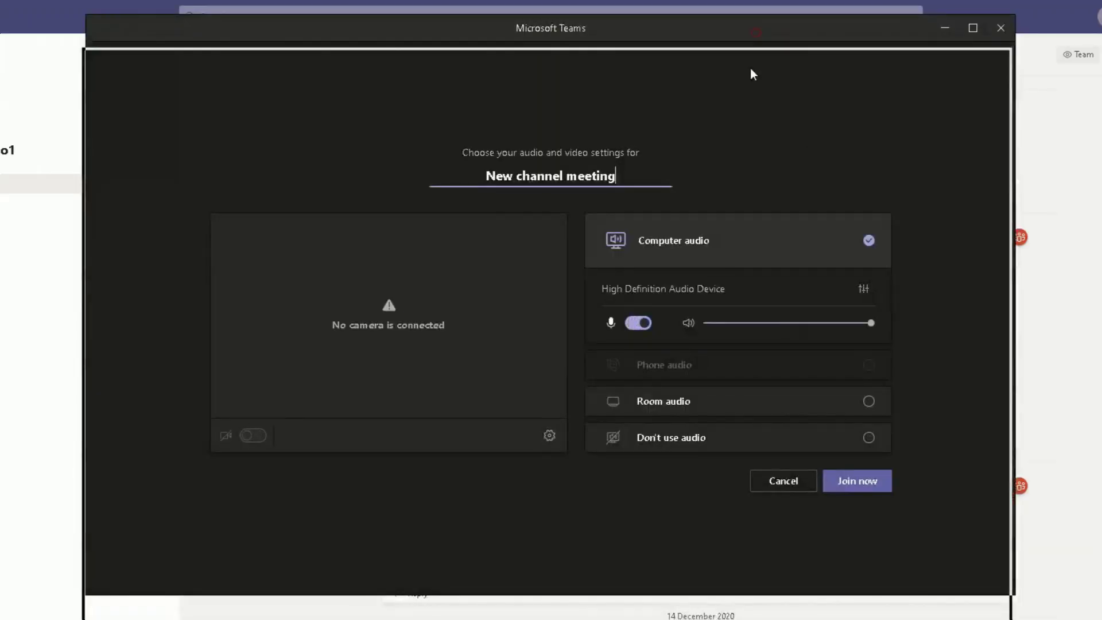
left_click_drag(617, 210, 384, 208)
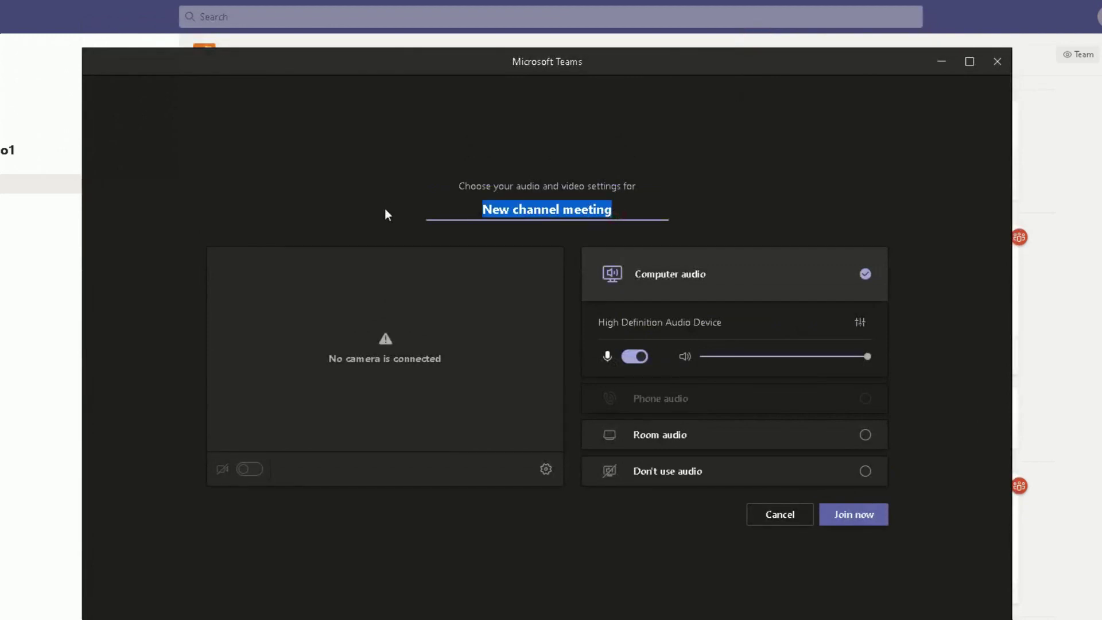
type("test meetin")
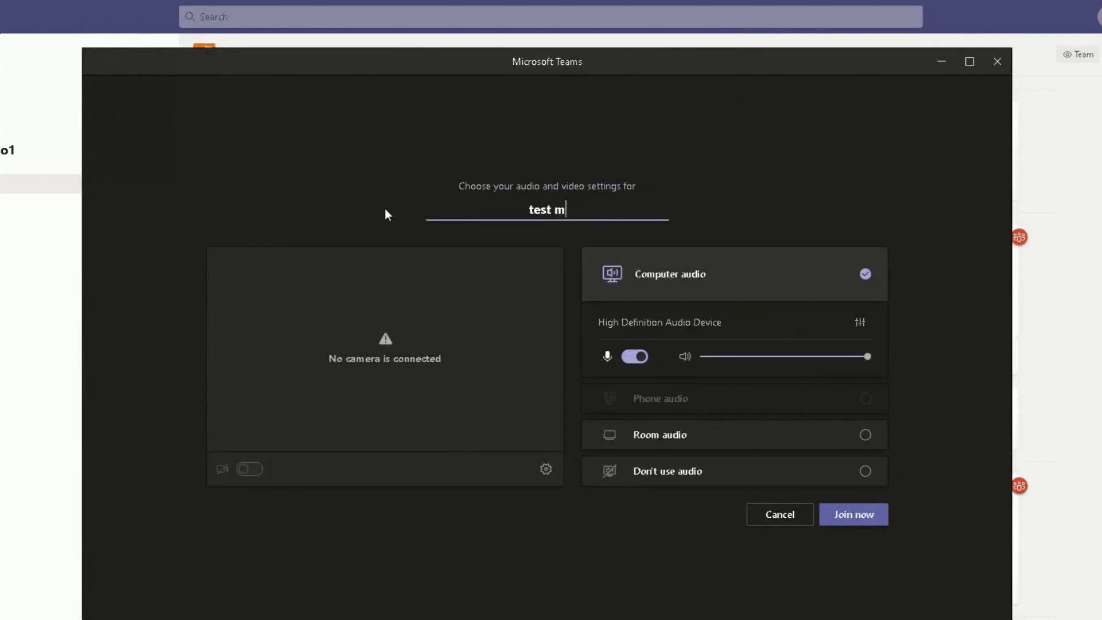
type("g")
left_click(849, 520)
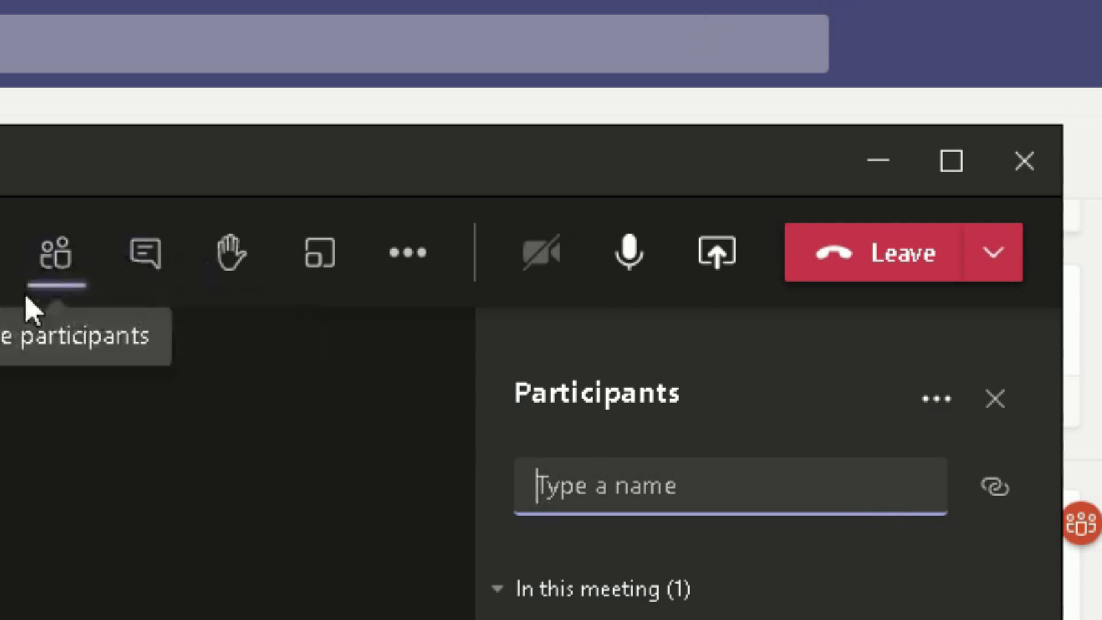
Hide the meeting's participant list, then briefly show and hide the meeting conversation
left_click(54, 290)
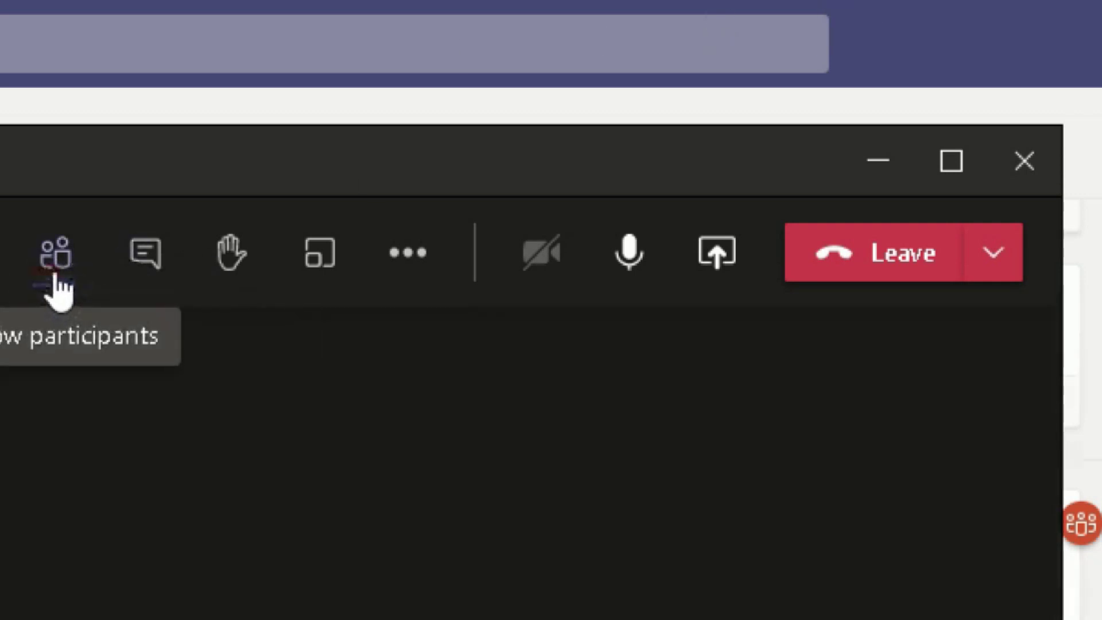
left_click(150, 279)
left_click(146, 281)
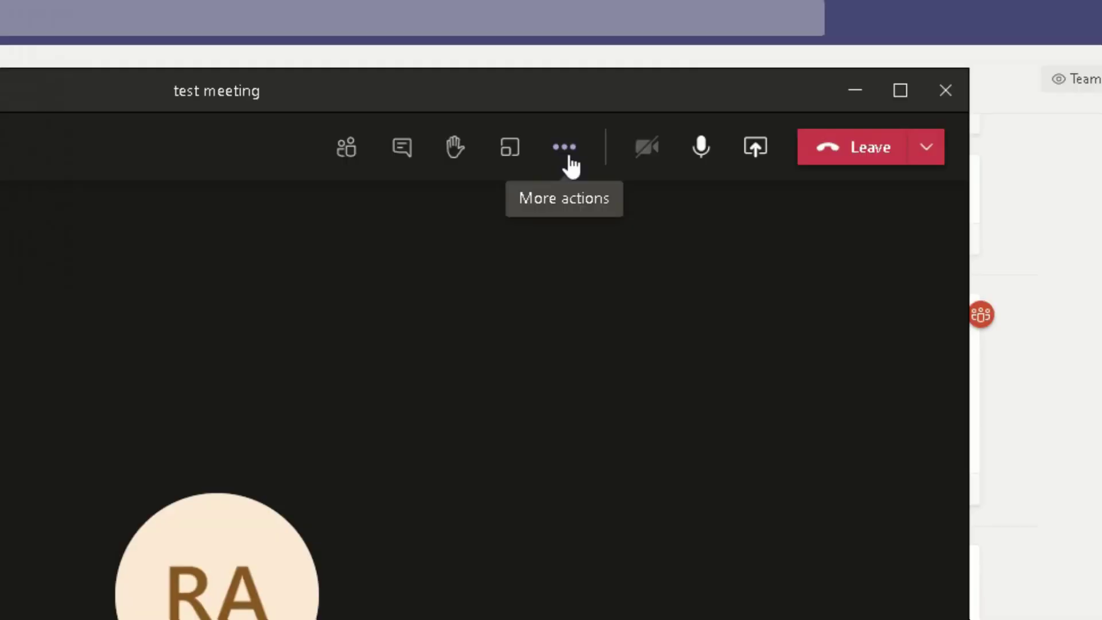
Open the meeting options of the running meeting
left_click(726, 85)
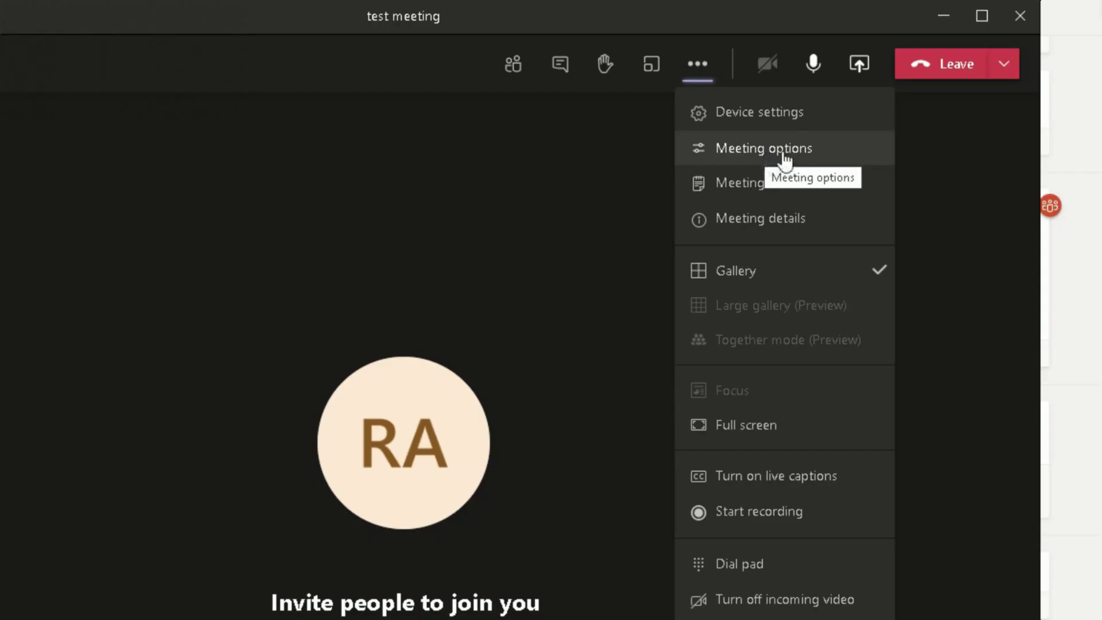
left_click(784, 151)
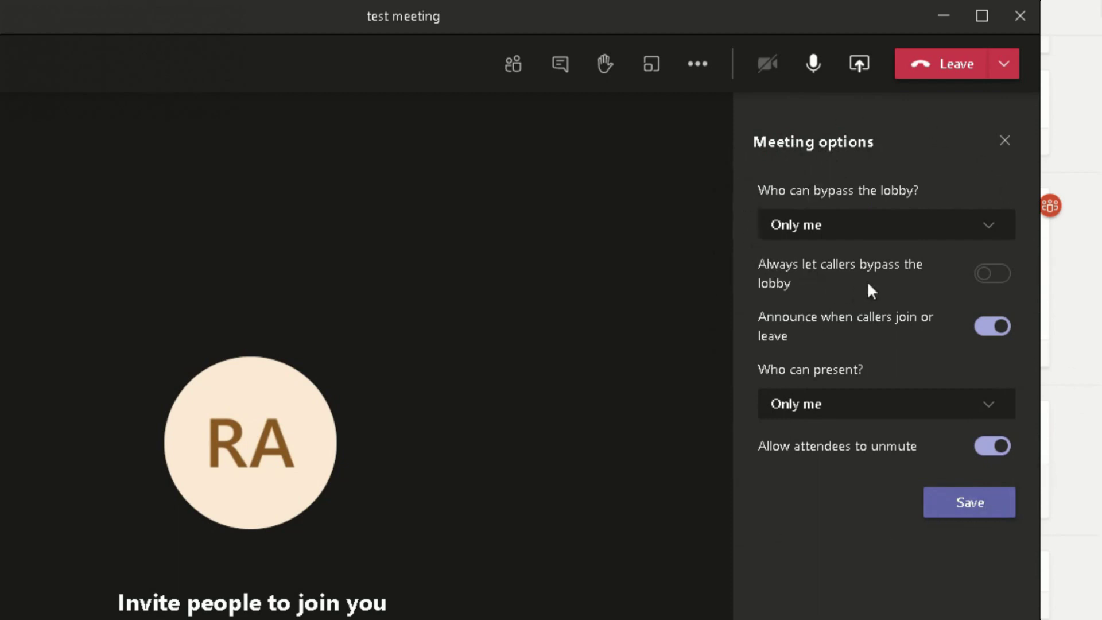
Try the lobby bypass settings Everyone, Only me, and People in my organization, trusted organizations and guests
left_click(989, 229)
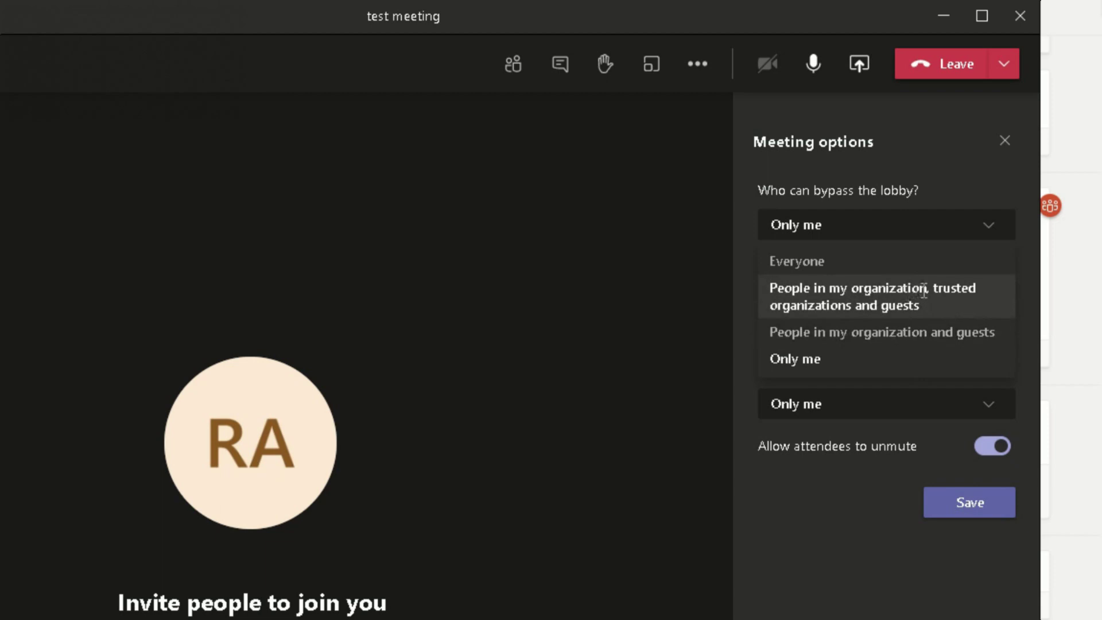
left_click(832, 261)
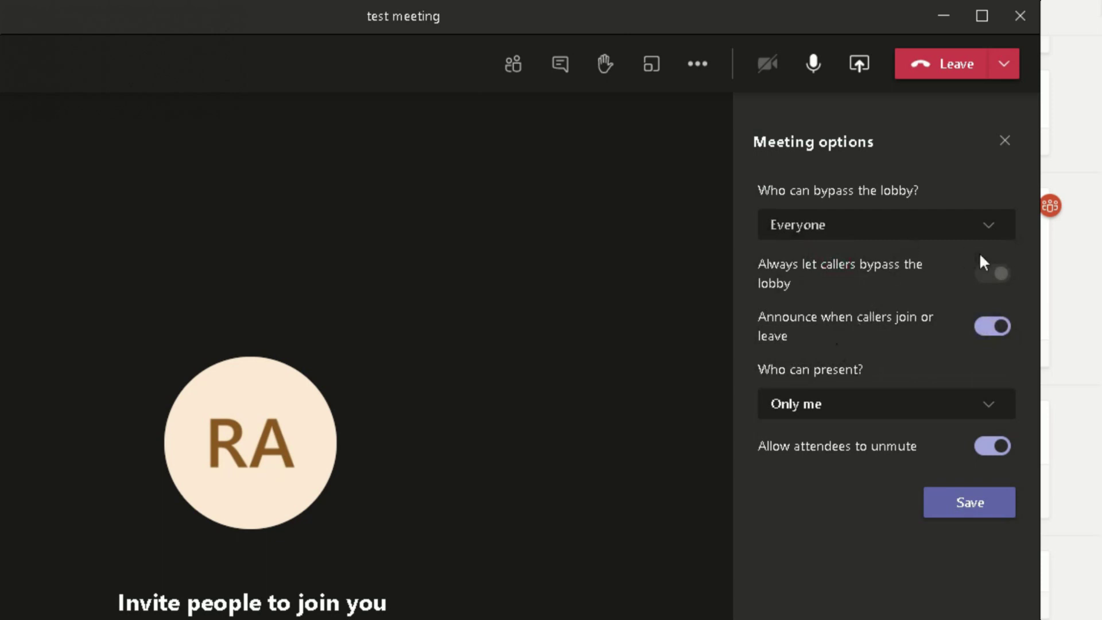
left_click(966, 236)
left_click(799, 358)
left_click(975, 225)
left_click(882, 283)
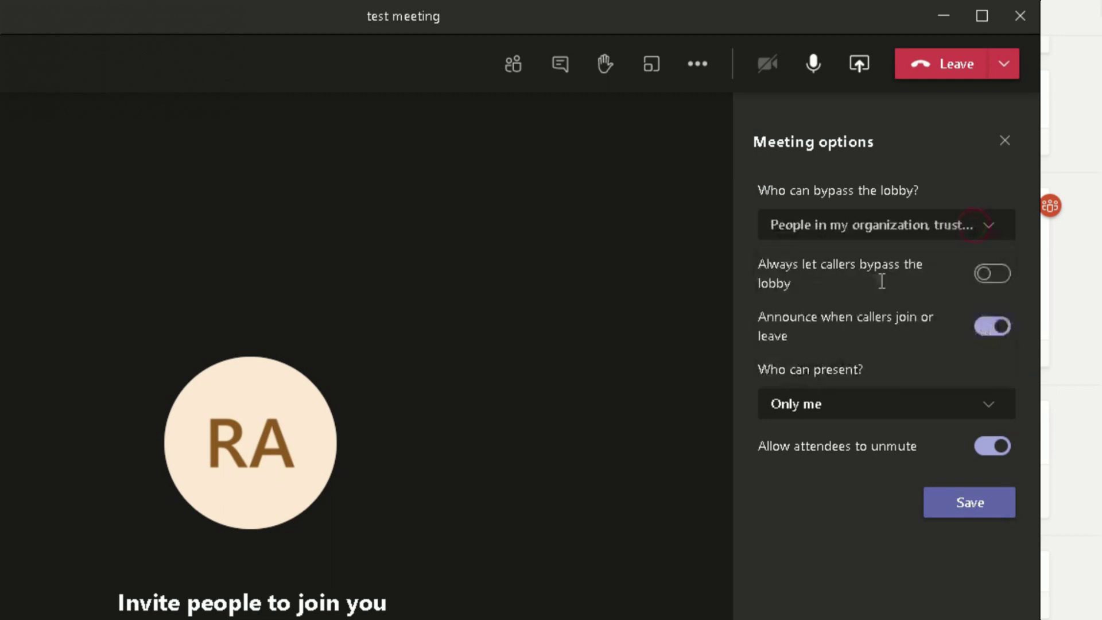
Switch always letting callers bypass the lobby on and off again, and set who can bypass the lobby to Only me
left_click(992, 274)
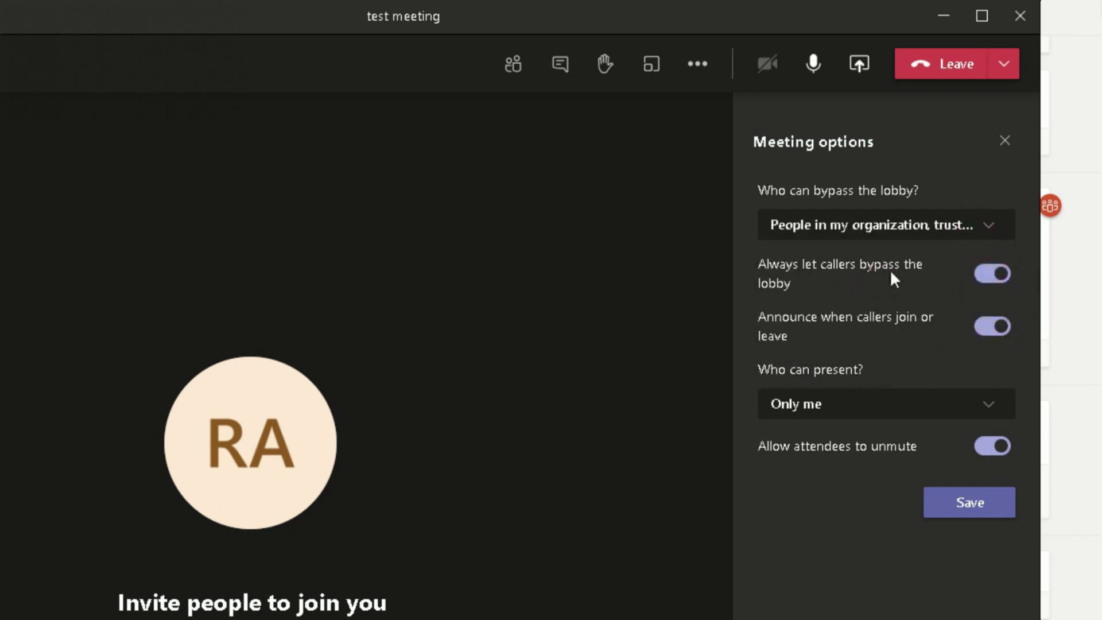
left_click(998, 278)
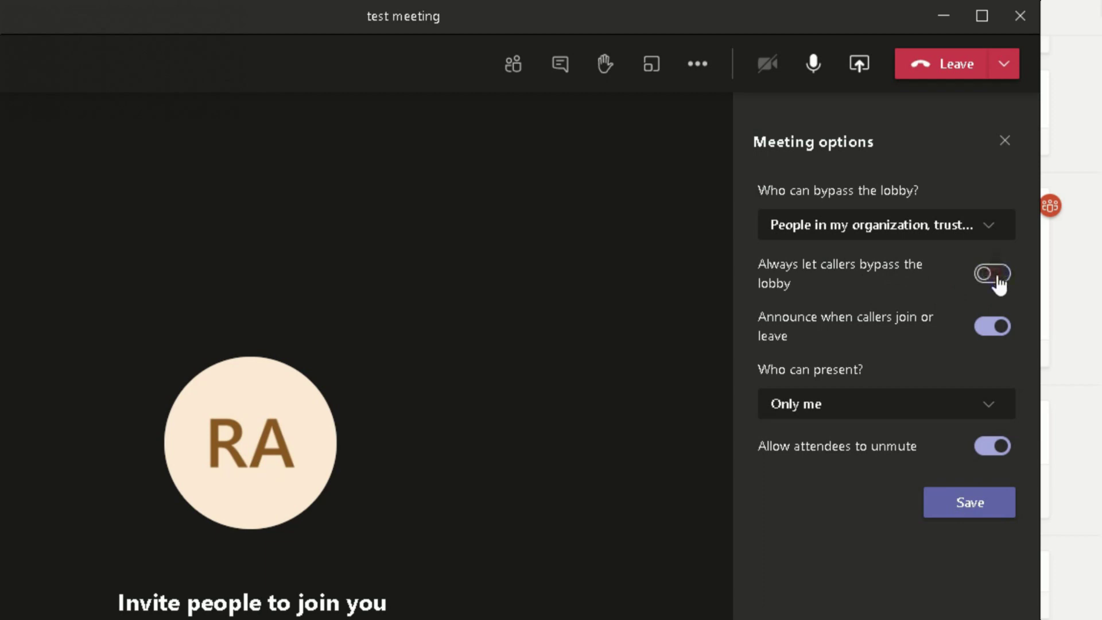
left_click(885, 231)
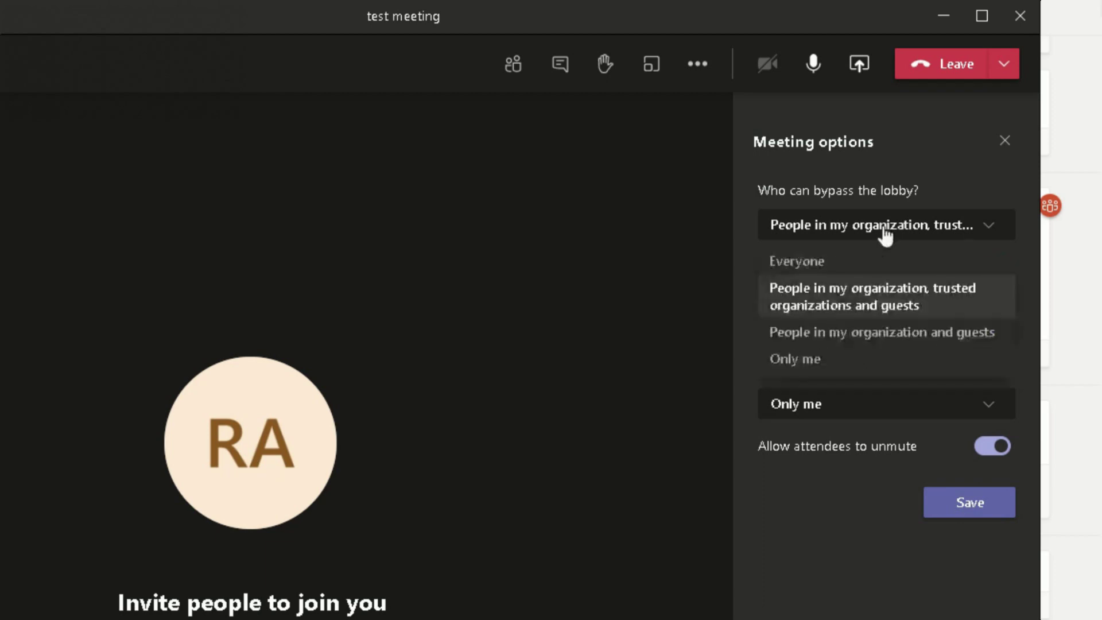
left_click(809, 359)
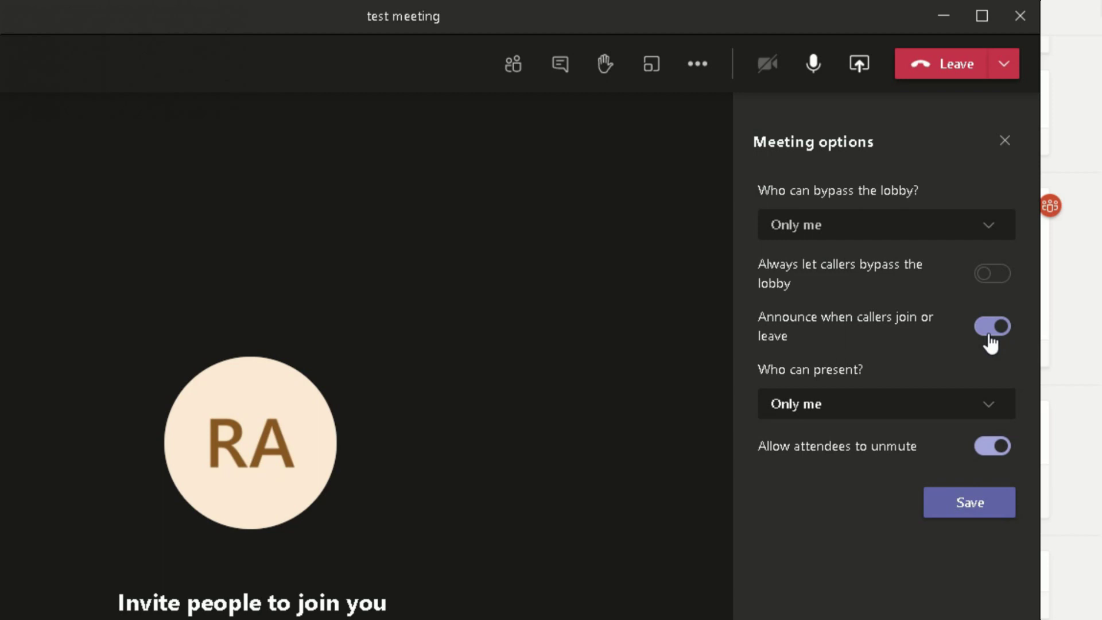
Try Specific people and Everyone as the setting for who can present in the meeting
left_click(985, 404)
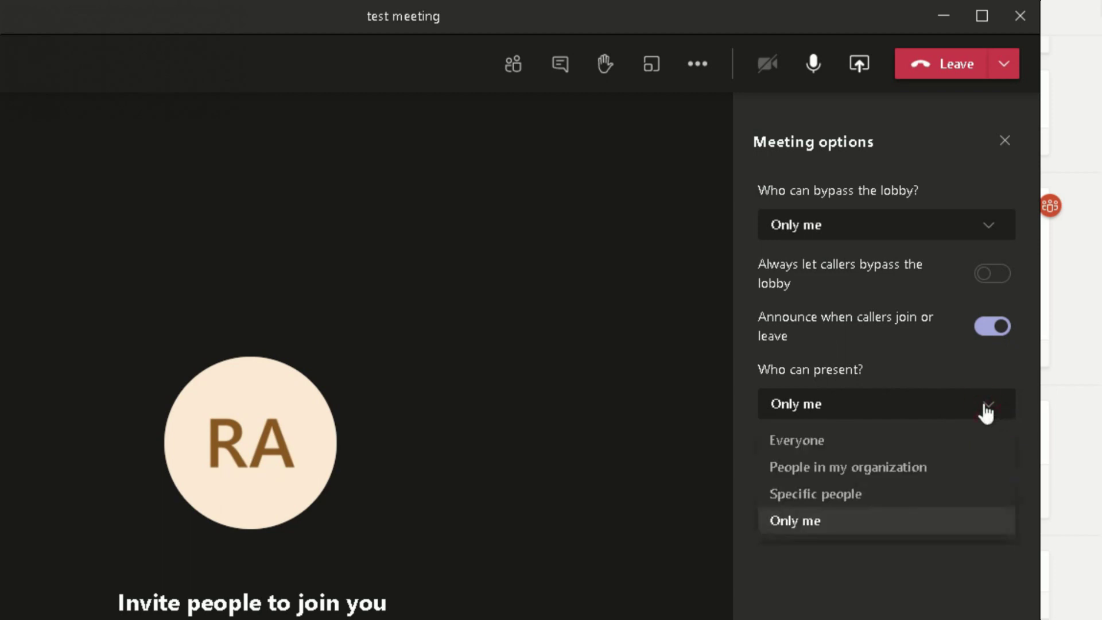
left_click(870, 491)
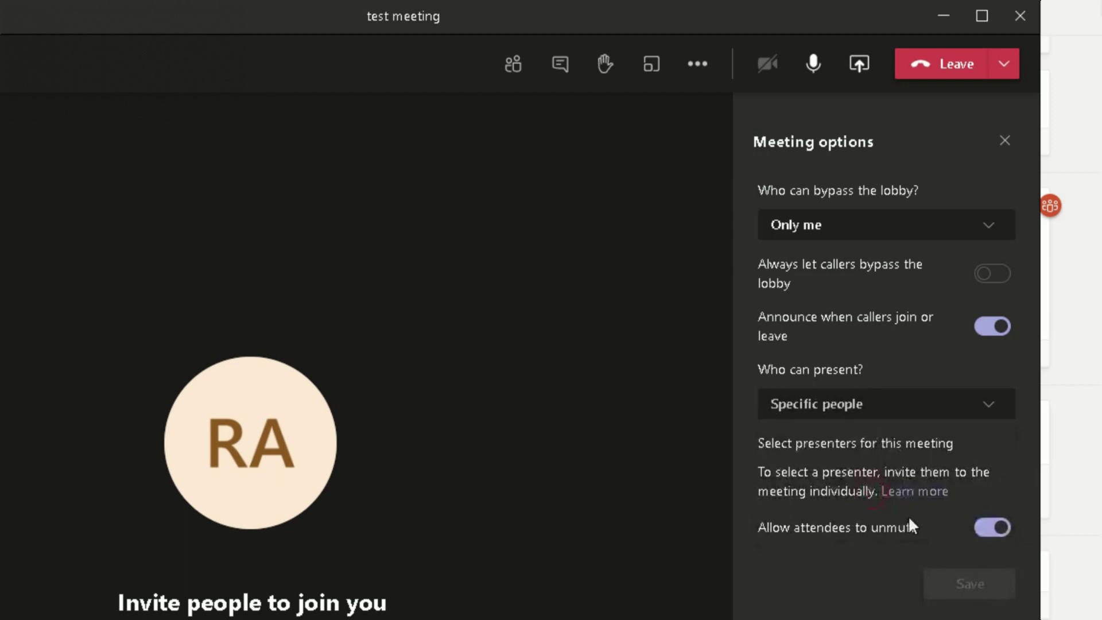
left_click(988, 409)
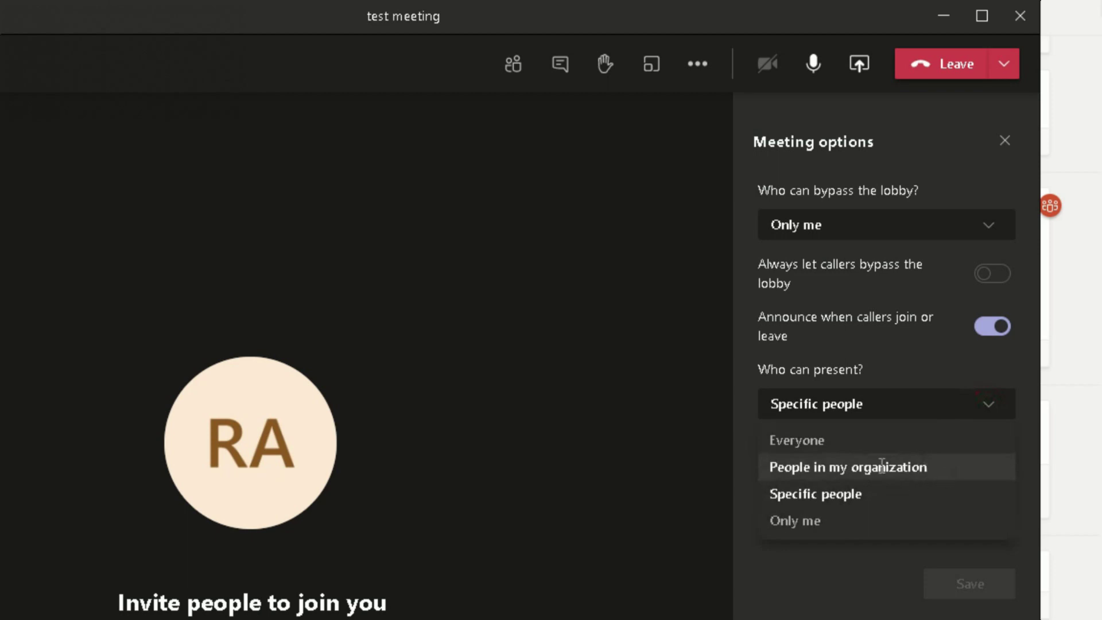
left_click(822, 447)
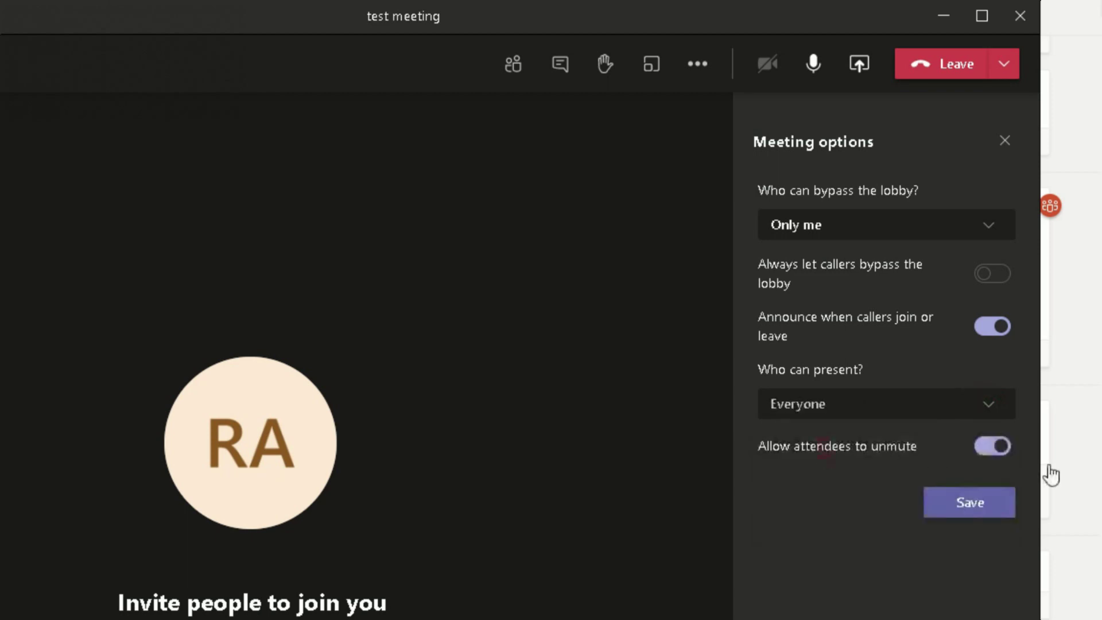
Set who can present to Only me and save the meeting options
left_click(975, 418)
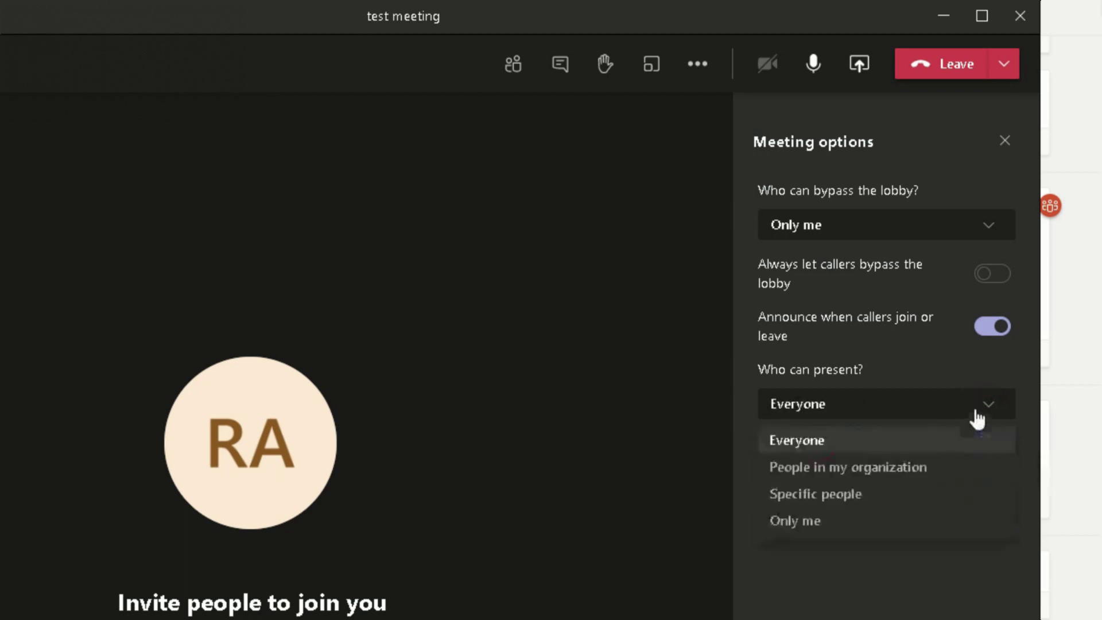
left_click(886, 528)
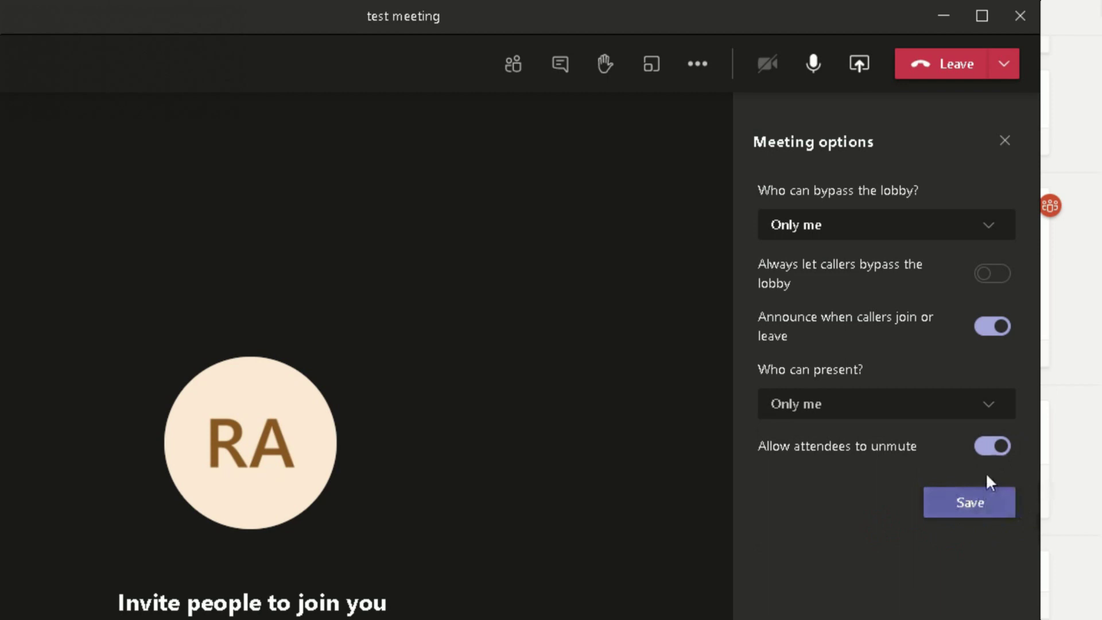
left_click(964, 502)
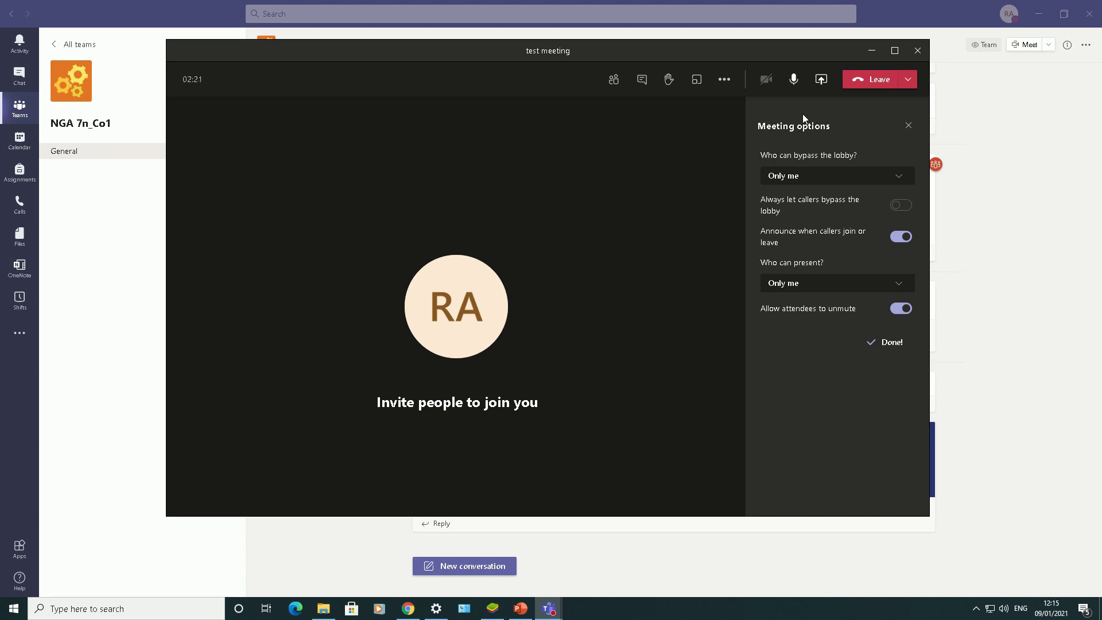
Show the meeting's participant list, then return to the meeting options
left_click(614, 80)
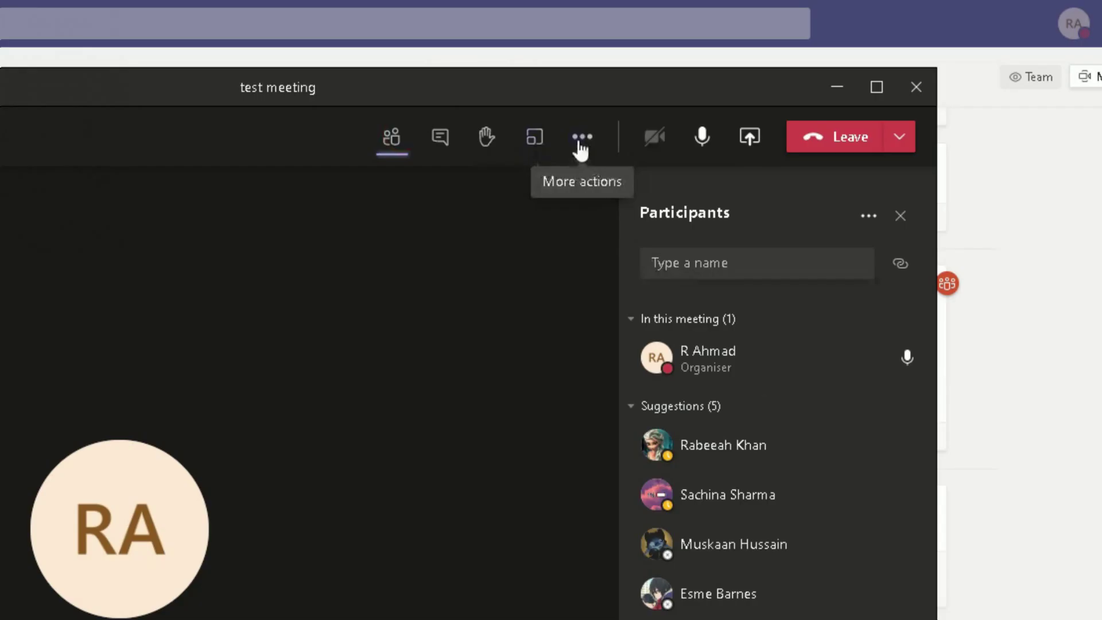
left_click(723, 85)
left_click(624, 234)
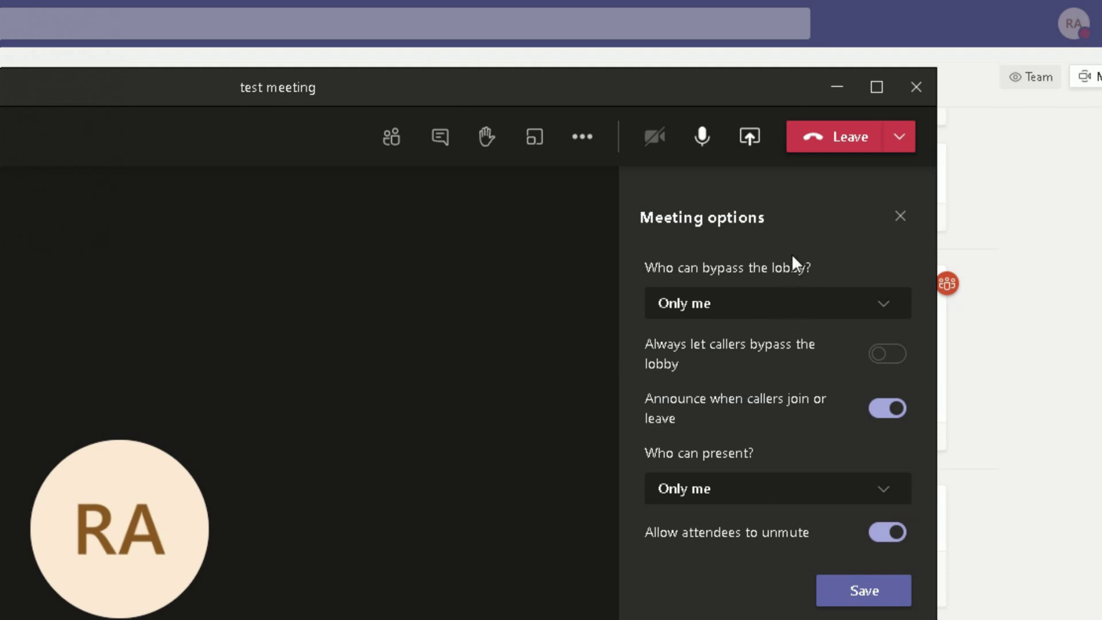
left_click(588, 145)
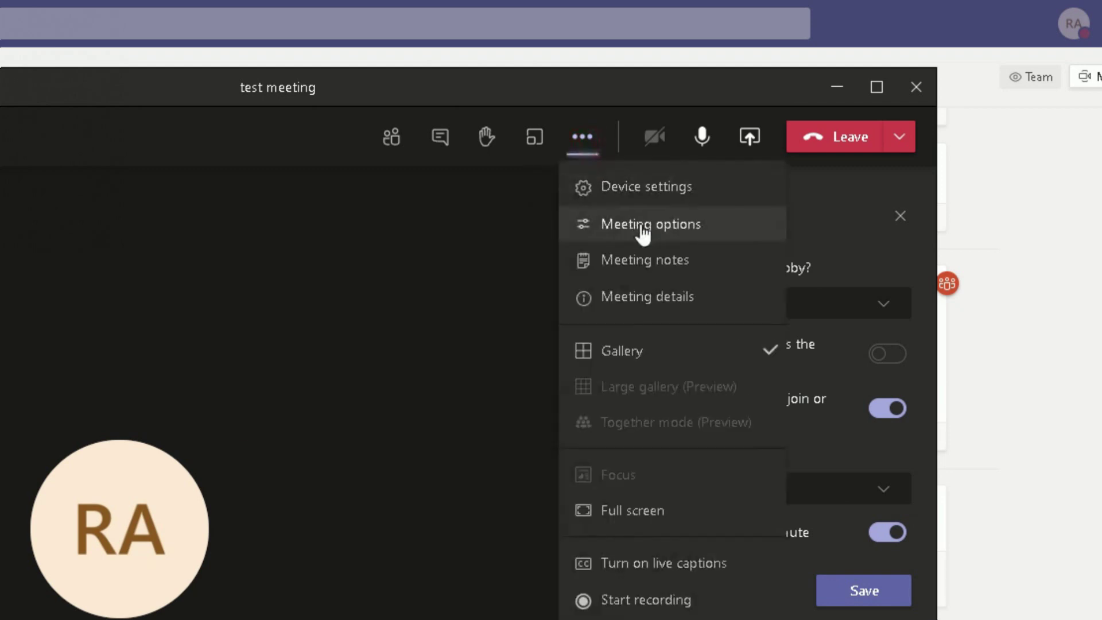
left_click(638, 224)
left_click(584, 141)
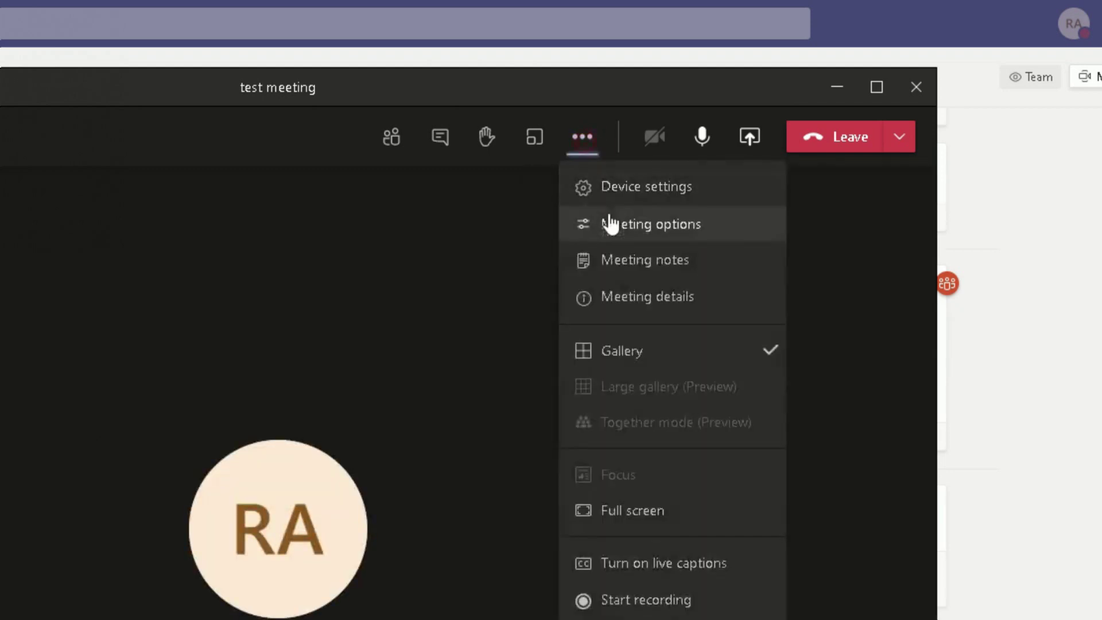
left_click(608, 217)
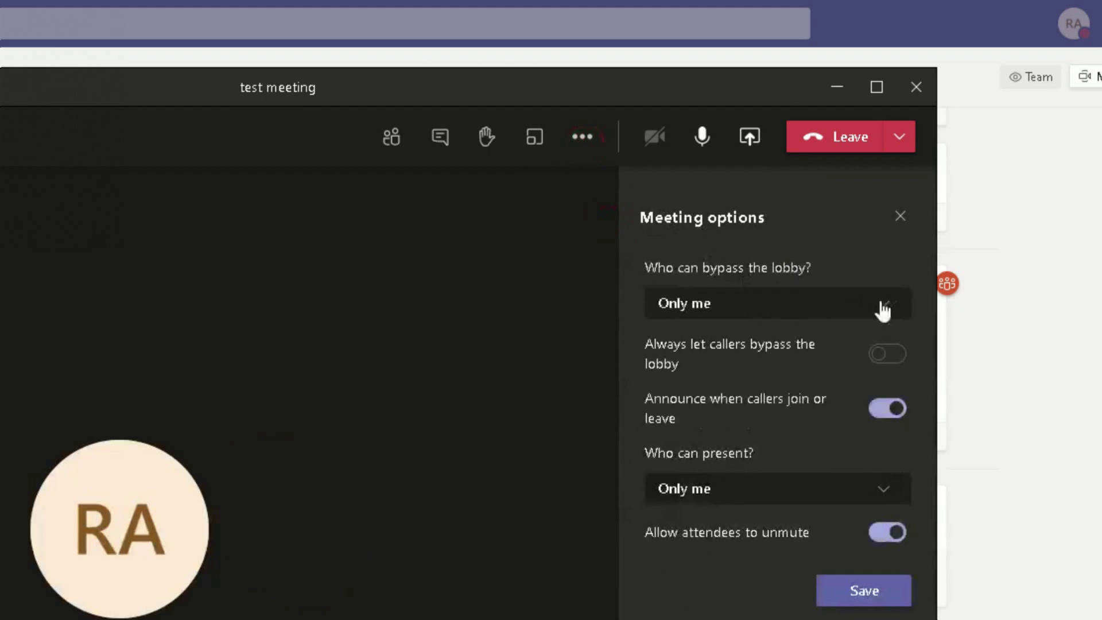
Try Everyone as the setting for who can bypass the lobby, then set it back to Only me
left_click(883, 307)
left_click(738, 338)
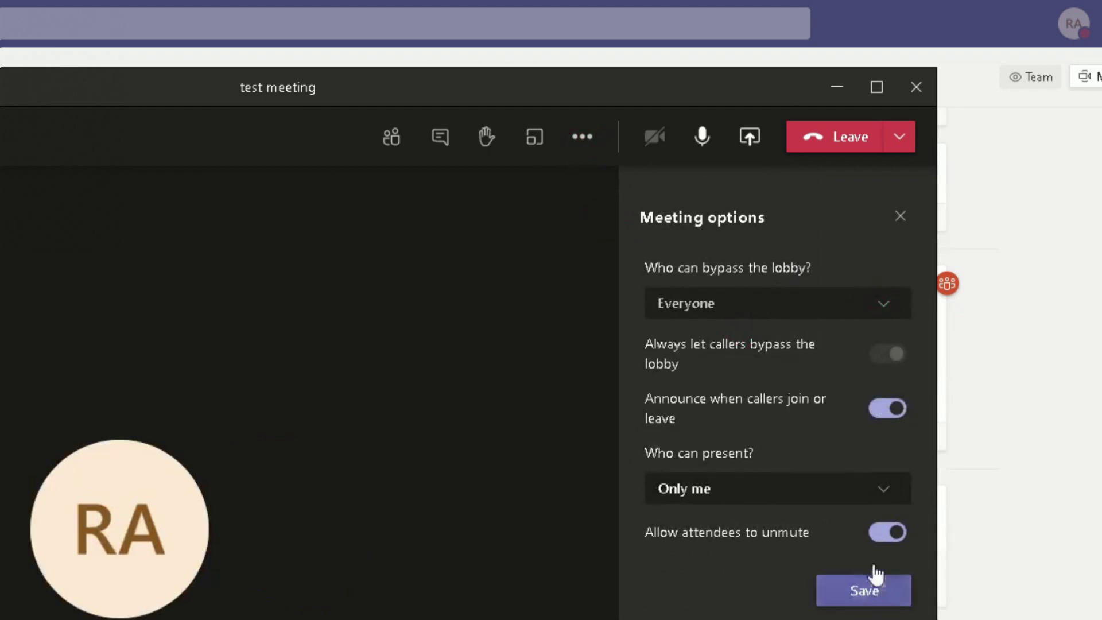
left_click(848, 299)
left_click(728, 440)
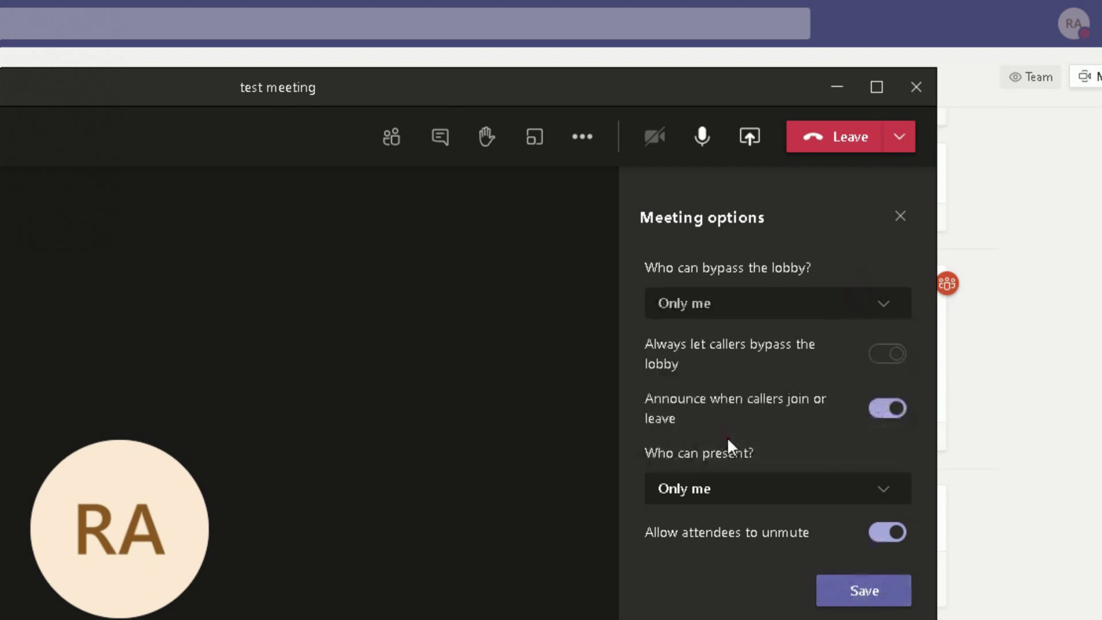